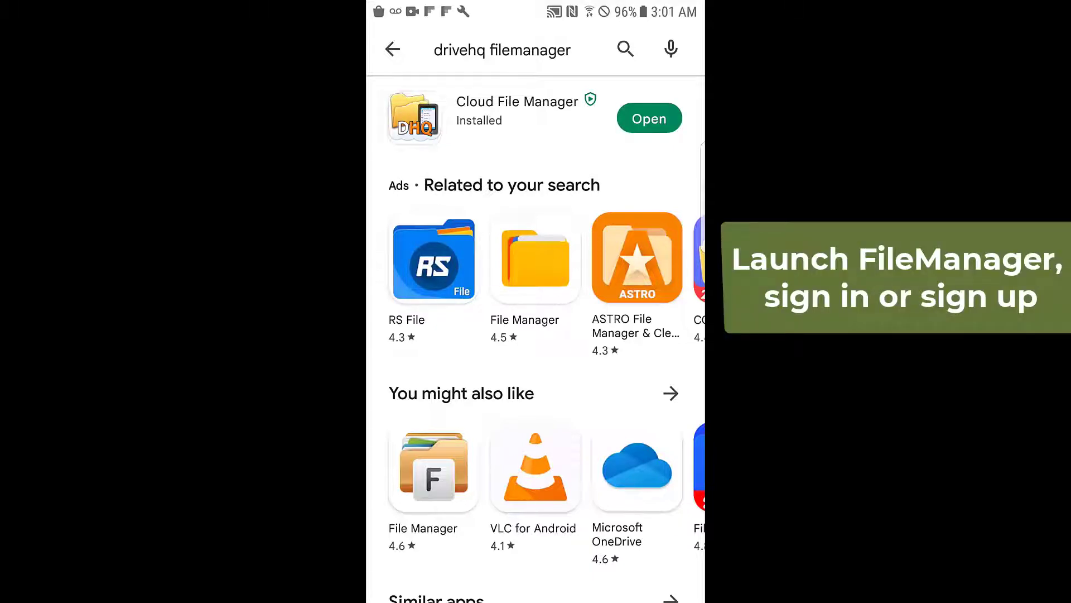
# Launch the installed app, skip its introduction and enter the username and password on the sign-in screen
pyautogui.click(649, 118)
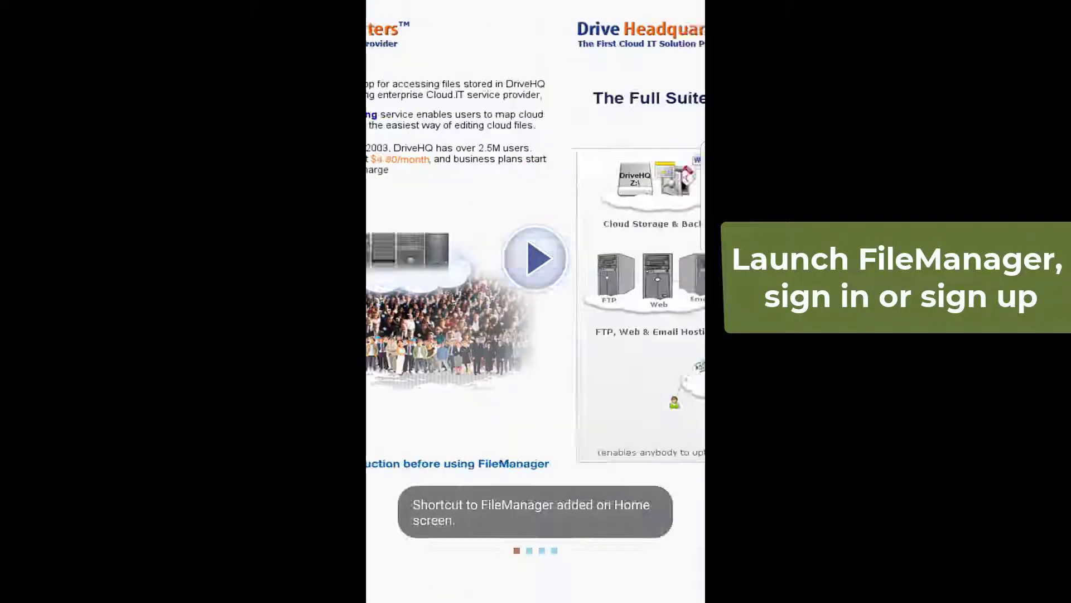
pyautogui.moveTo(628, 335); pyautogui.dragTo(419, 334)
pyautogui.click(640, 578)
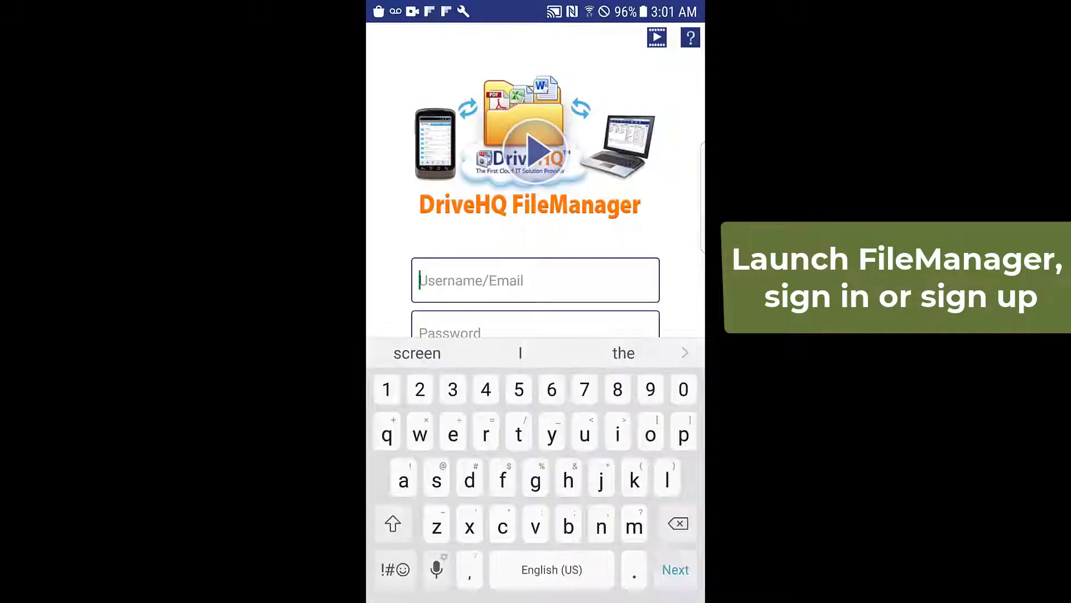
pyautogui.write('dhqdemo')
pyautogui.click(535, 332)
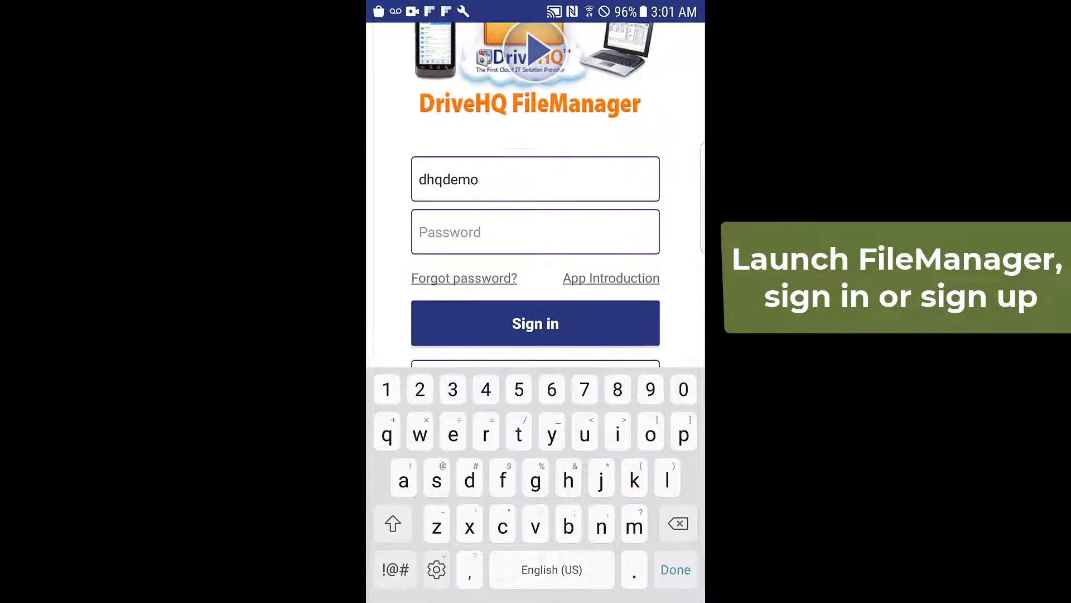
pyautogui.click(395, 569)
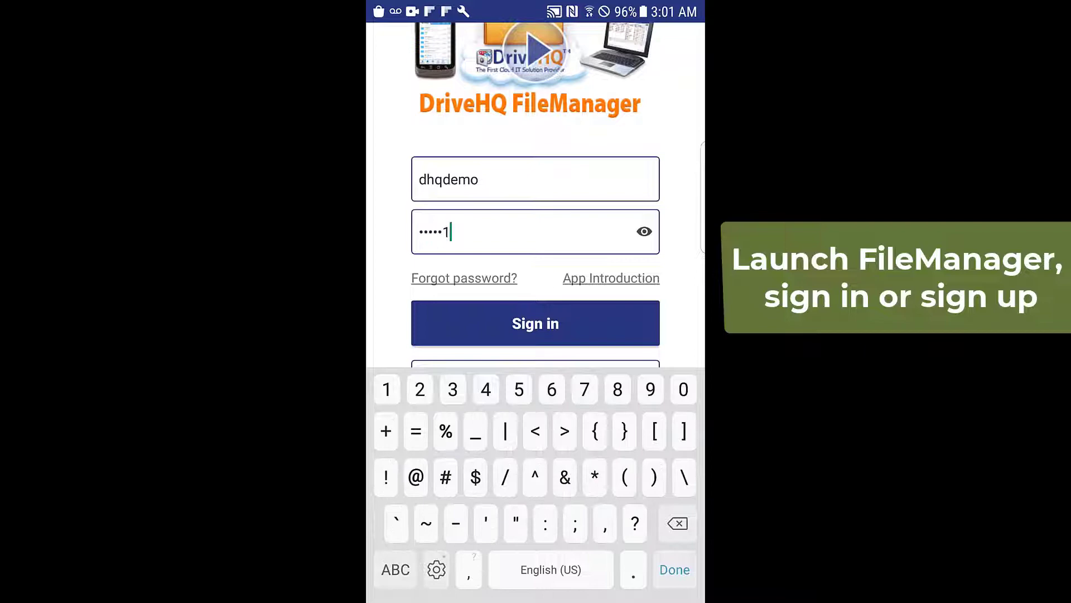
# Sign in, allow media access and accept automatic backup of photos and videos
pyautogui.click(535, 324)
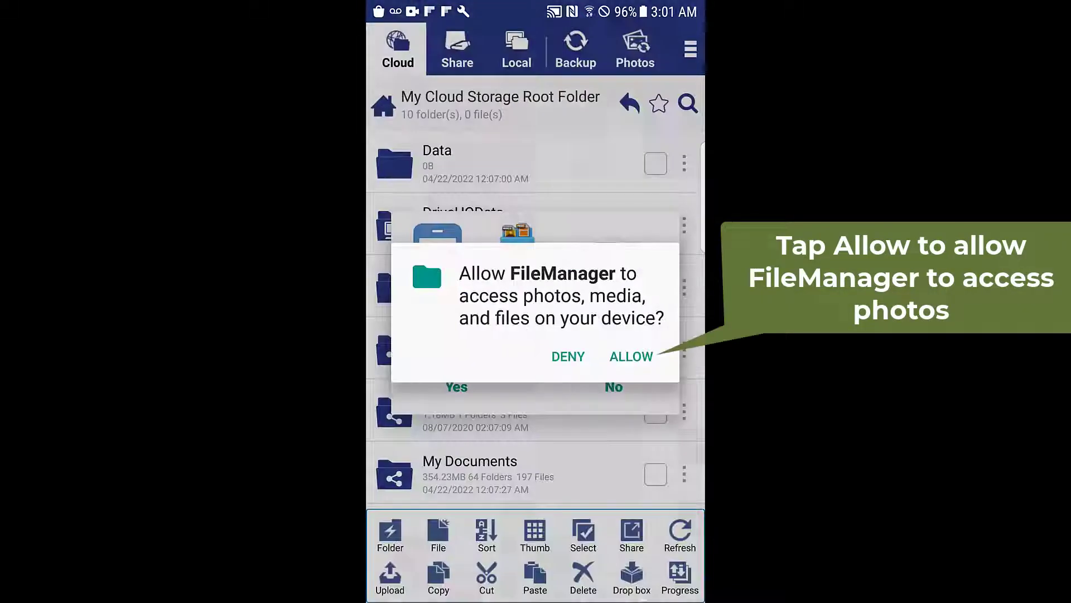
pyautogui.click(631, 356)
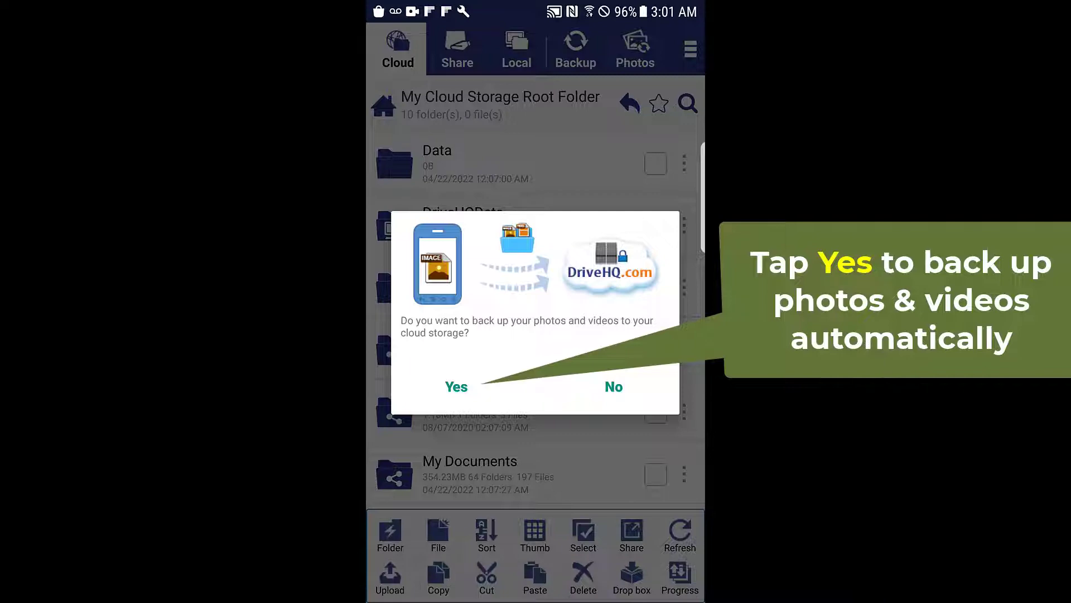
pyautogui.click(457, 386)
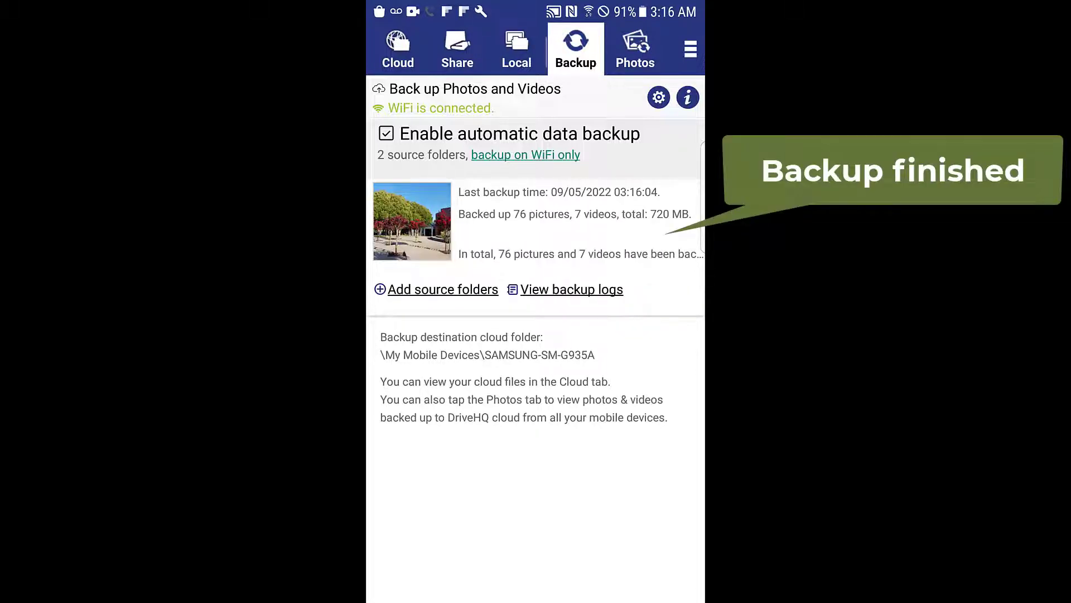
# Review the backup event logs and open the backup task details for editing
pyautogui.click(571, 289)
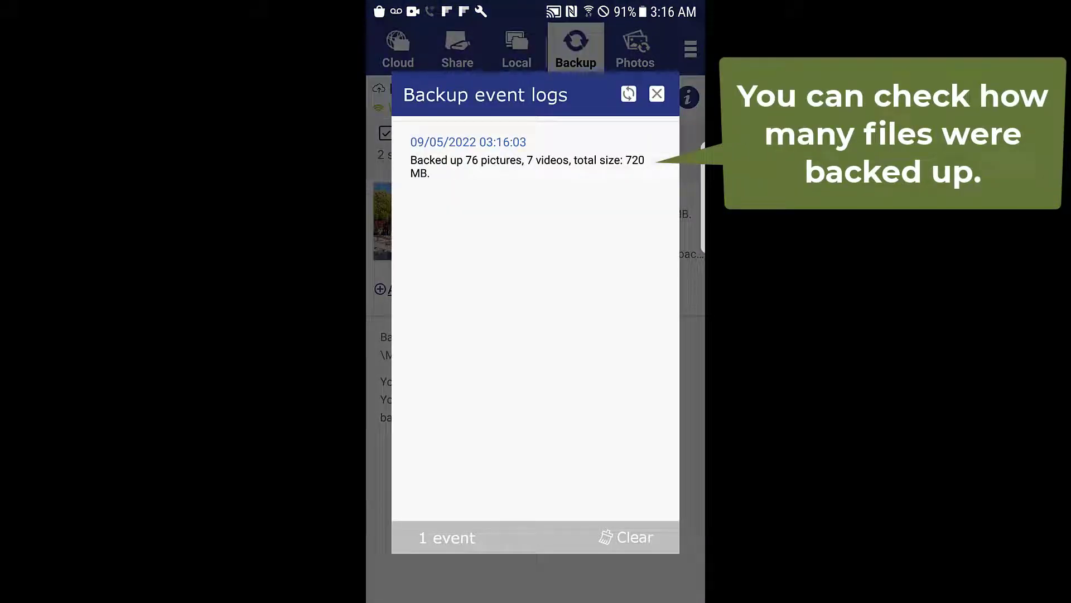
pyautogui.click(656, 94)
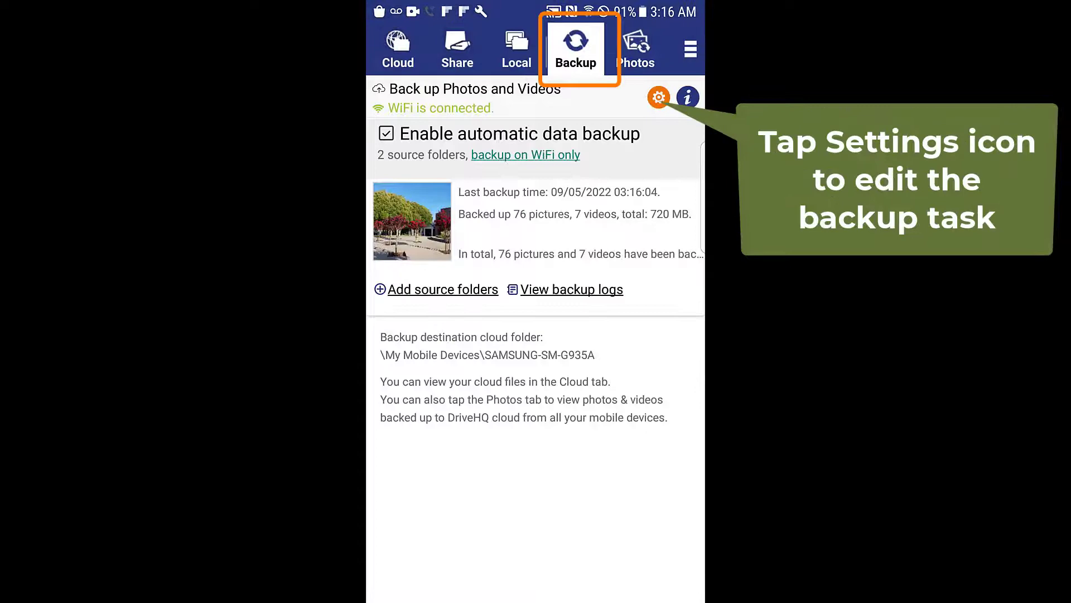
pyautogui.click(659, 97)
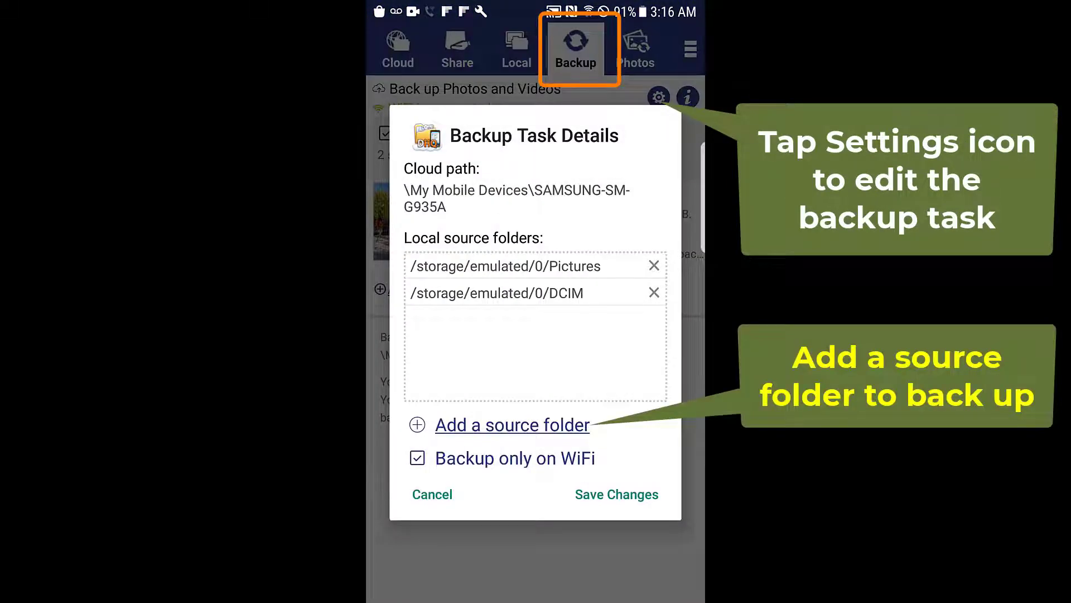
# Add Documents as a third source folder and save the updated backup task
pyautogui.click(512, 424)
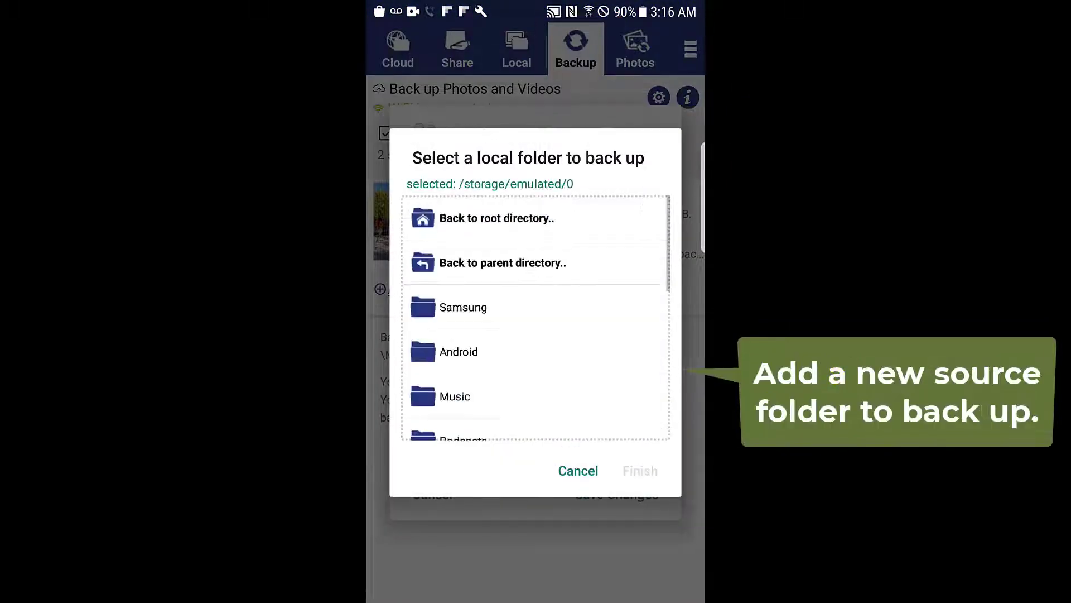
pyautogui.scroll(-8, 537, 318)
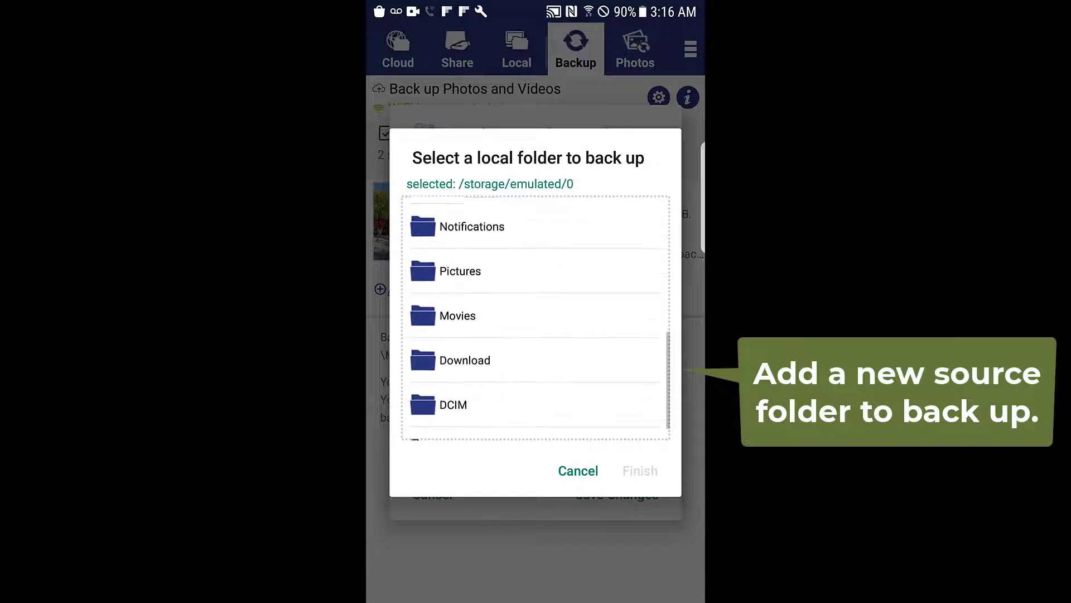
pyautogui.scroll(-2, 536, 318)
pyautogui.click(465, 418)
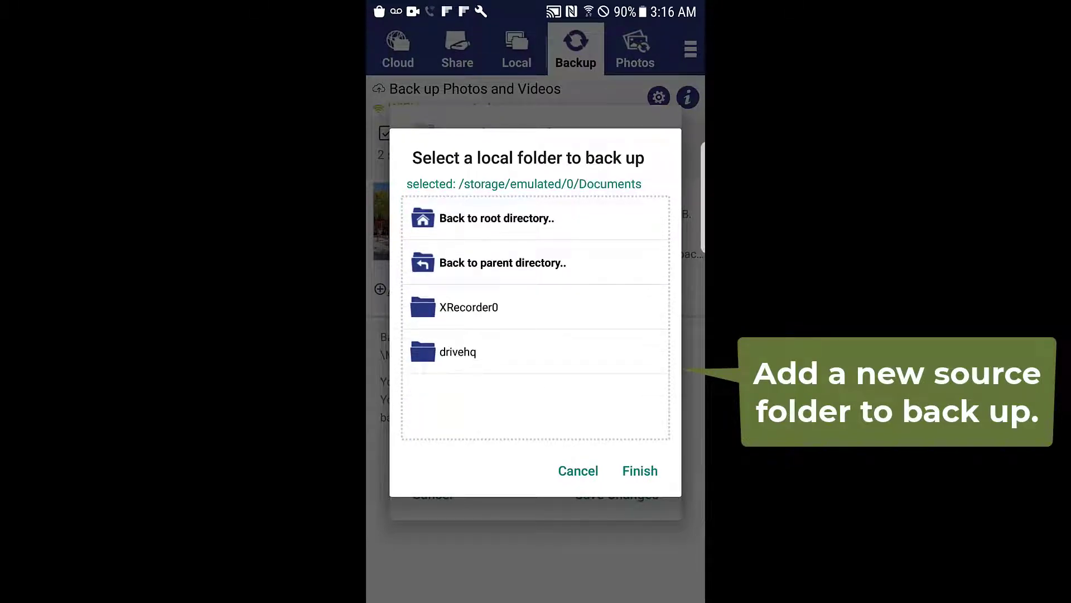
pyautogui.click(640, 471)
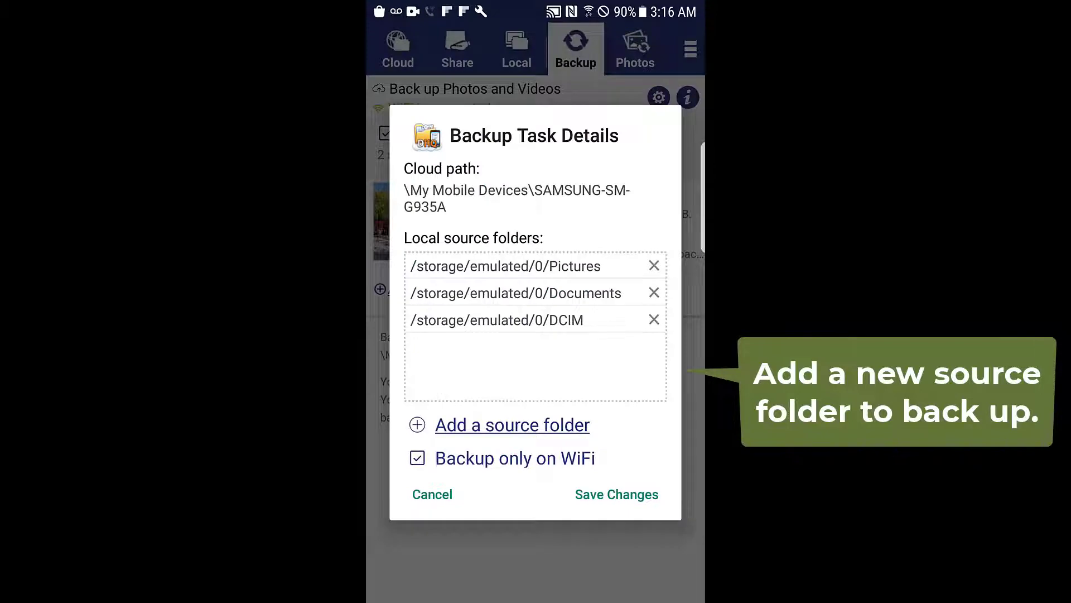
pyautogui.click(617, 495)
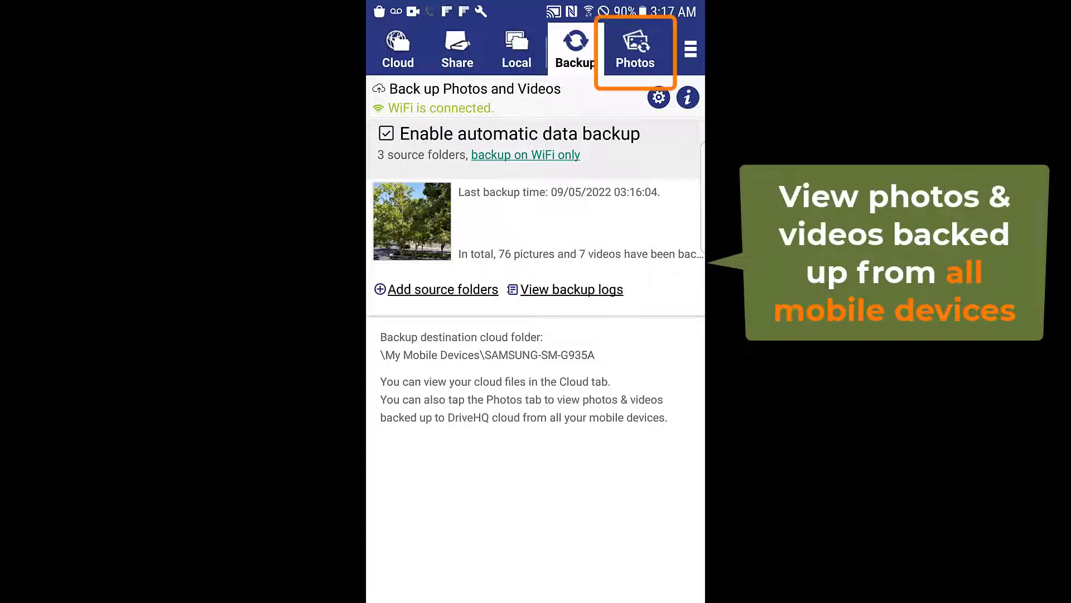
# Show the backed-up photos and videos in the Photos gallery arranged by time
pyautogui.click(635, 49)
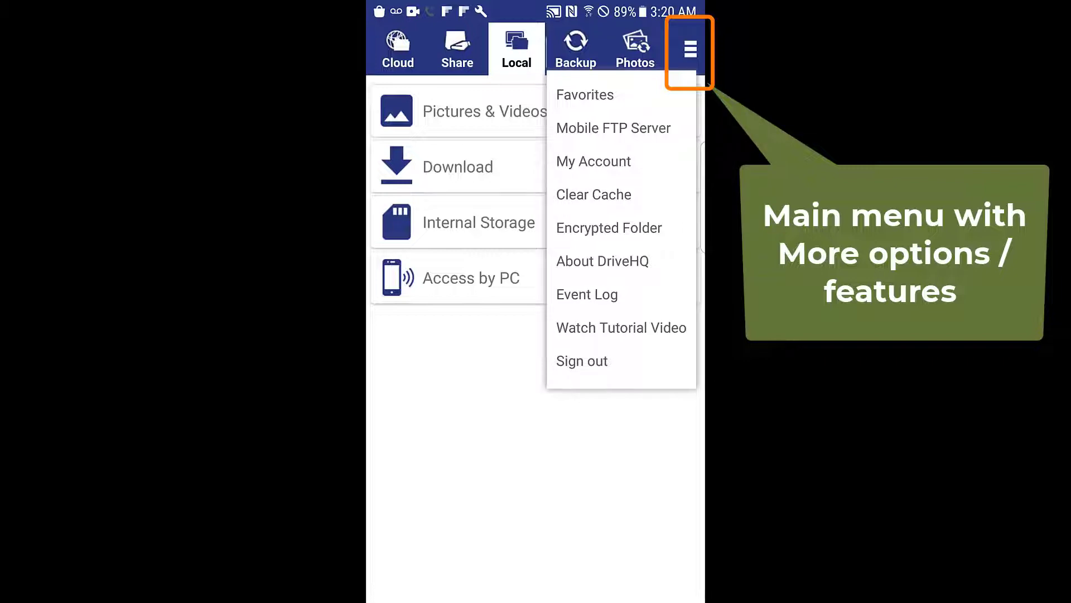
# Save the entered private key for the Encrypted Folder and acknowledge the confirmation
pyautogui.click(609, 228)
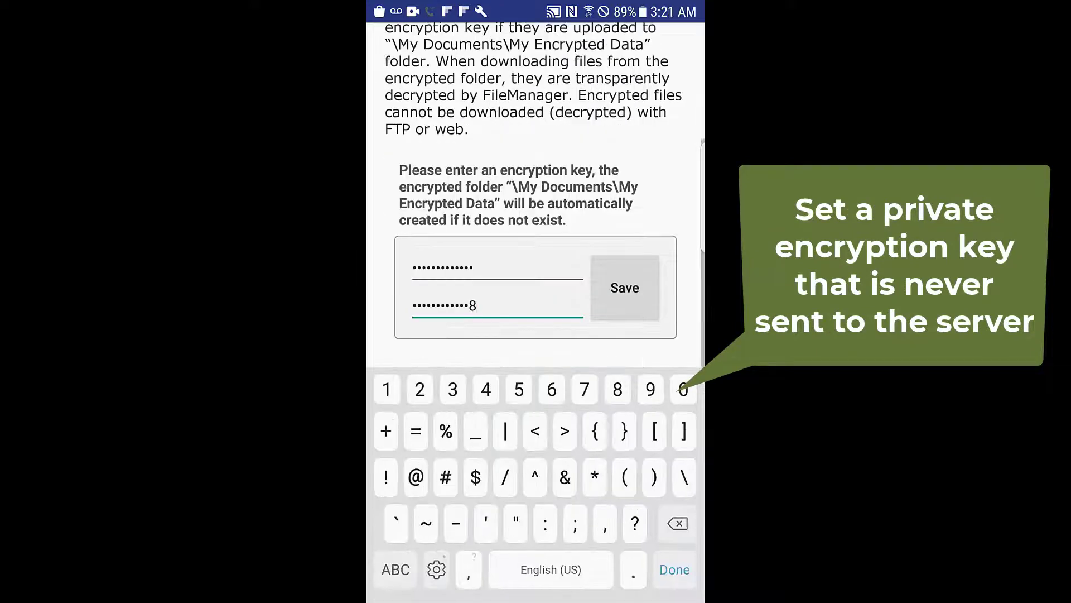
pyautogui.click(624, 288)
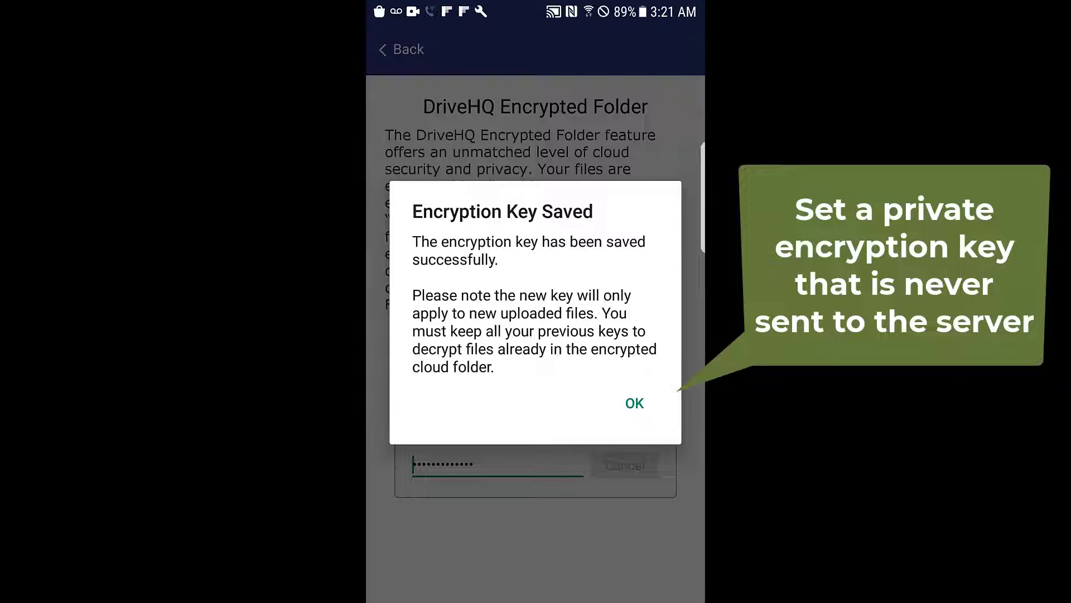
pyautogui.click(634, 403)
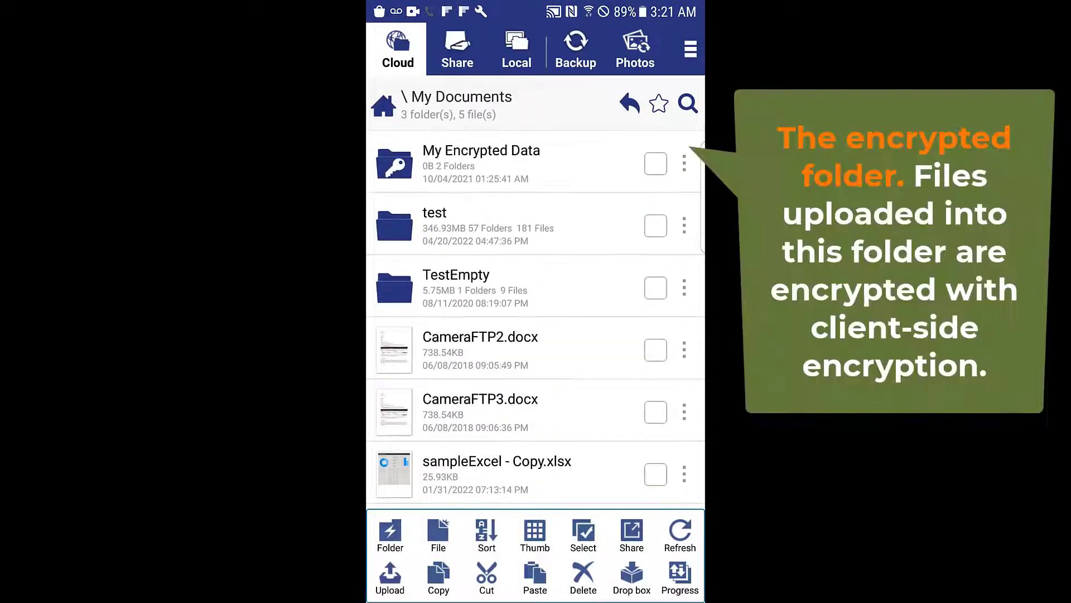
# Open My Encrypted Data in My Documents, revealing its History and History Data subfolders
pyautogui.click(481, 163)
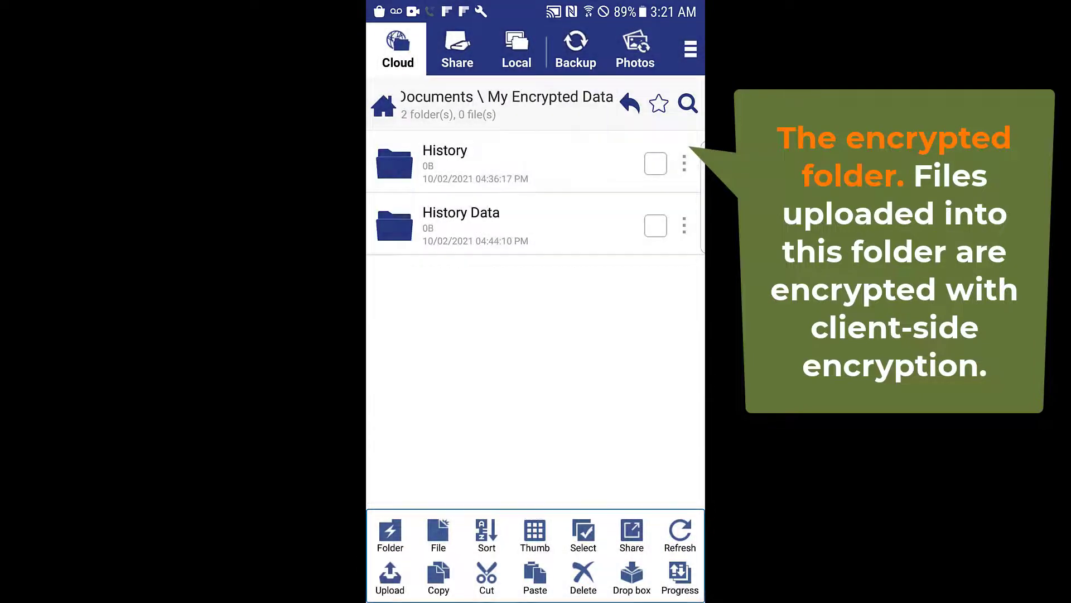